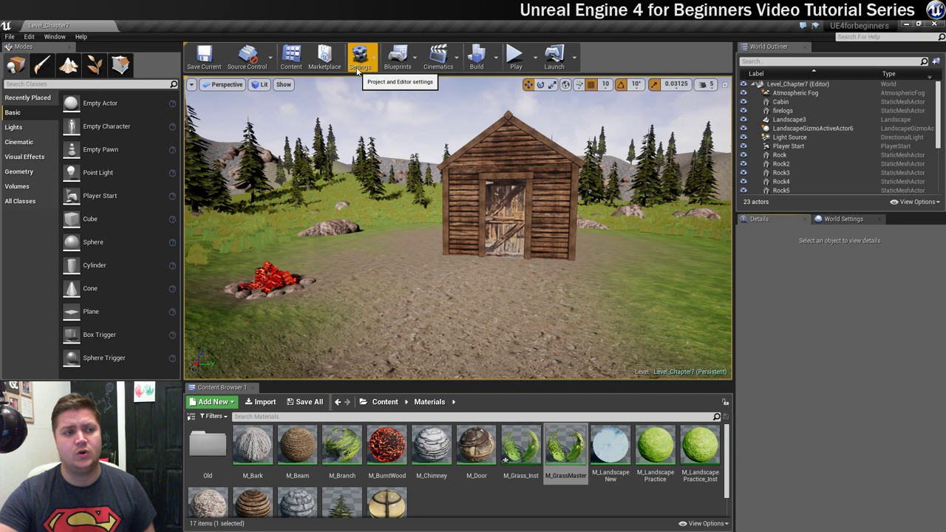
Enable the Show Stats and Show FPS displays for the perspective viewport
left_click(190, 85)
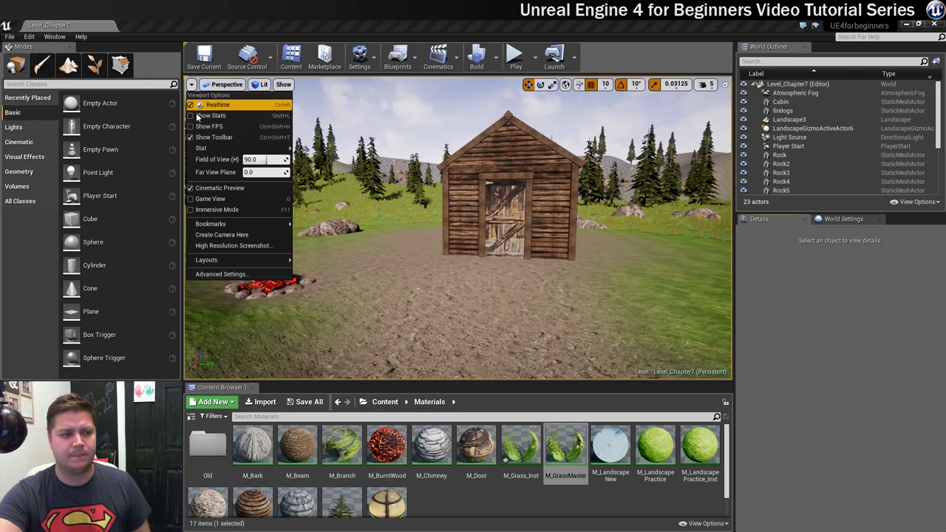
left_click(198, 116)
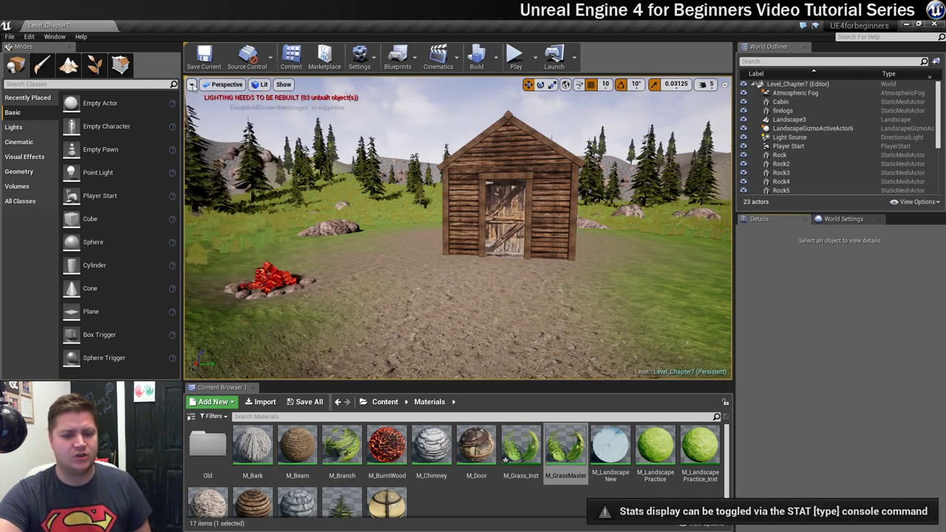
left_click(191, 85)
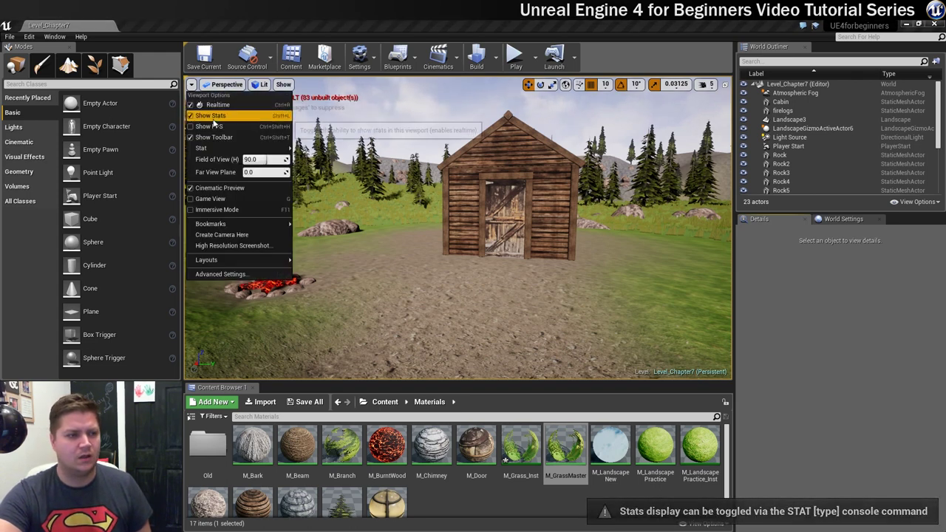
left_click(215, 125)
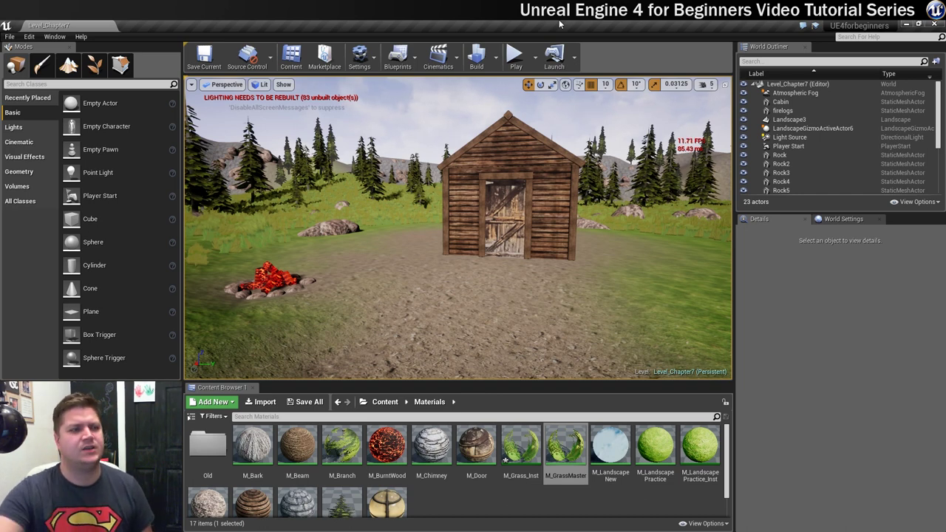
Add the Unit engine statistic to the viewport's on-screen stats
left_click(191, 85)
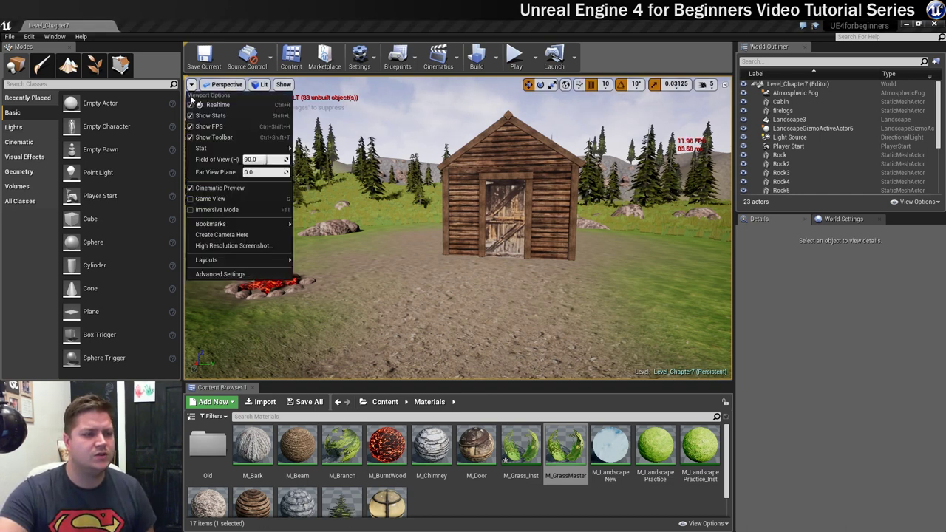
mouse_move(222, 148)
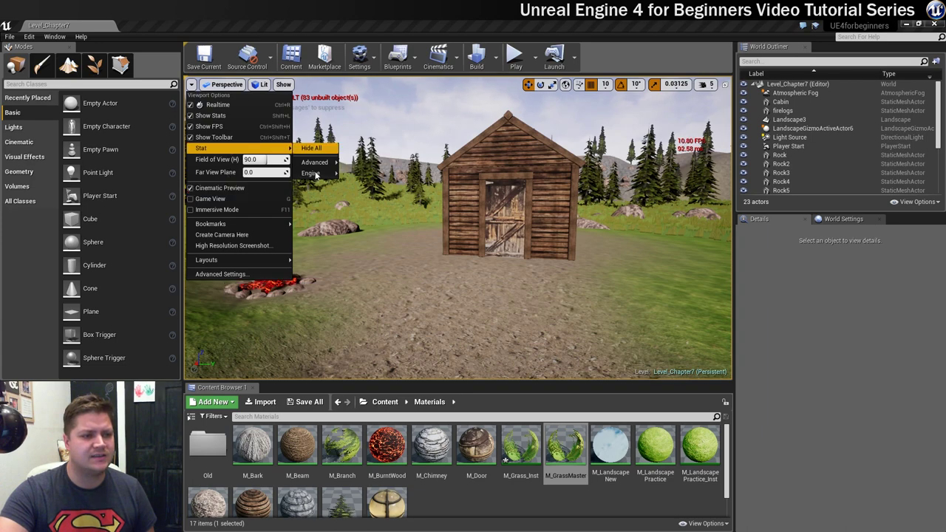
mouse_move(315, 174)
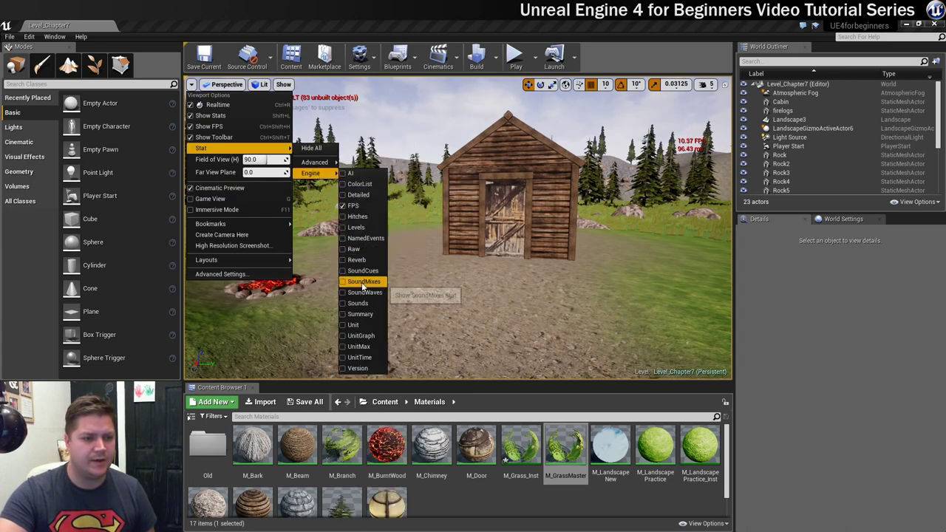
left_click(354, 324)
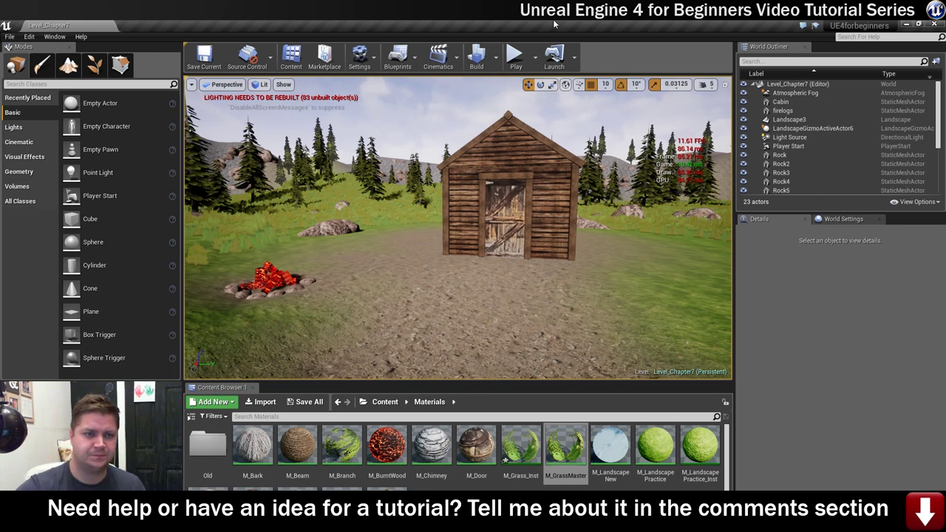
Set the overall engine scalability quality to Low
left_click(363, 57)
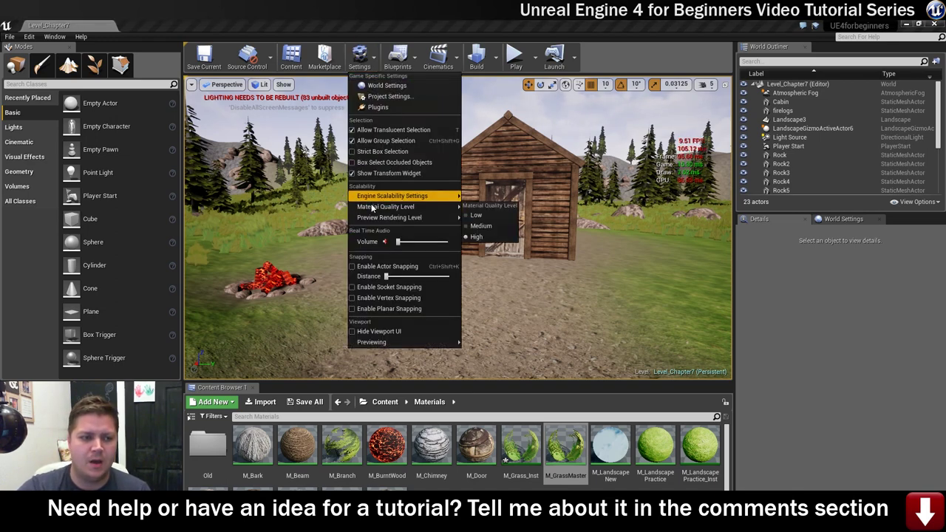
mouse_move(376, 198)
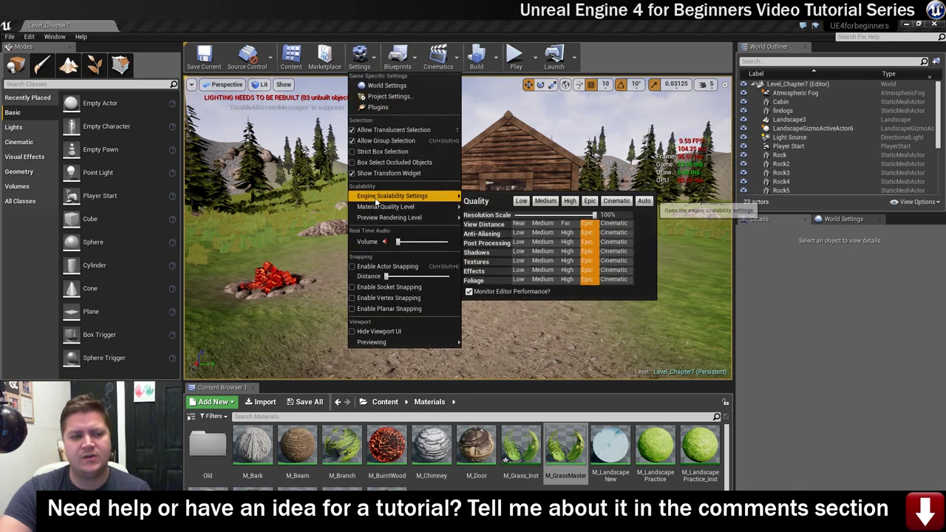
left_click(522, 202)
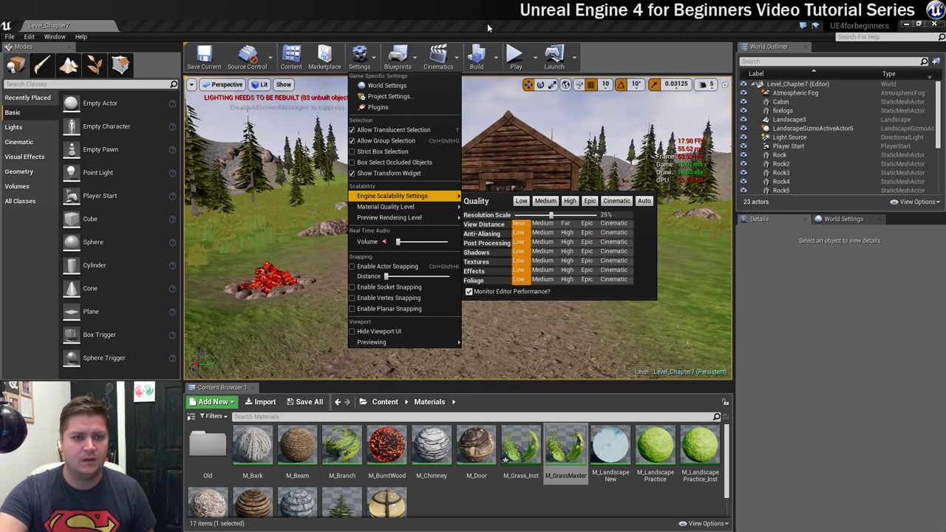
left_click(488, 27)
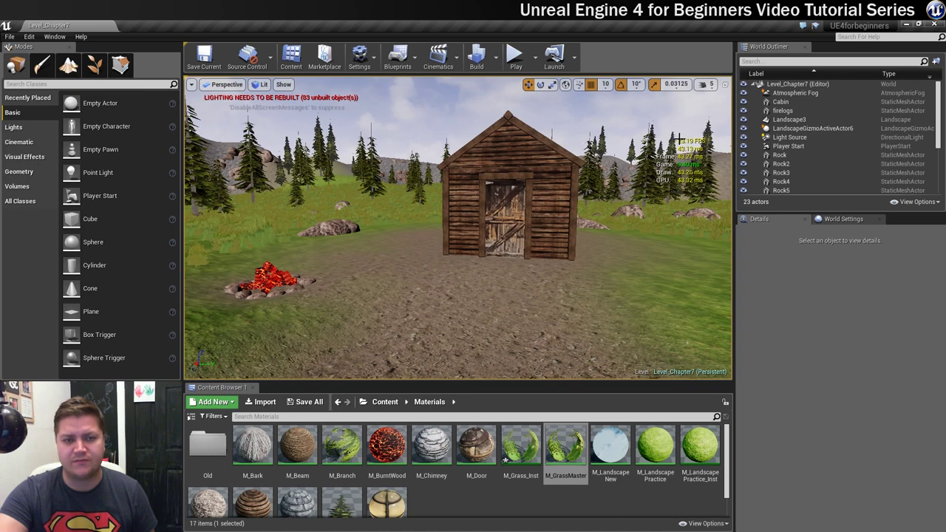
Play-test the level by walking past the campfire towards the rocks, and stop the session to compare the grass in the editor
left_click_drag(593, 182, 513, 175)
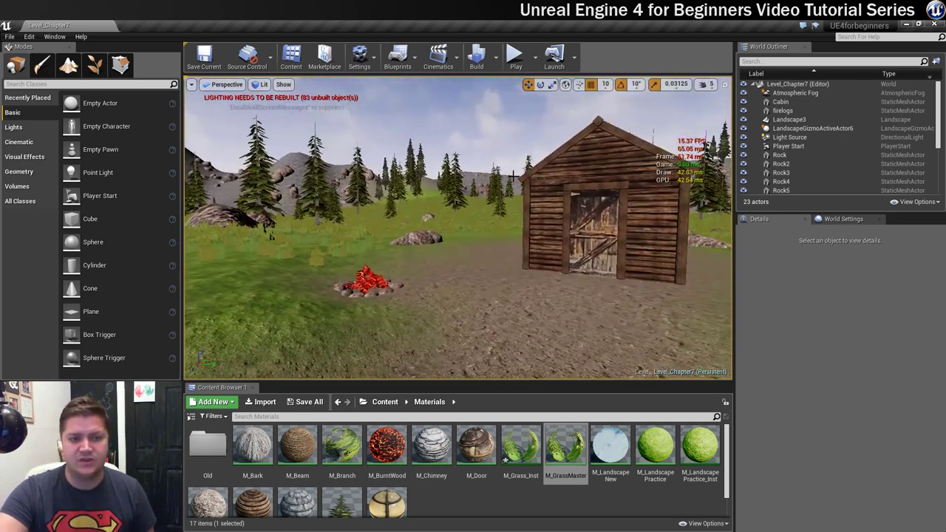
left_click(516, 57)
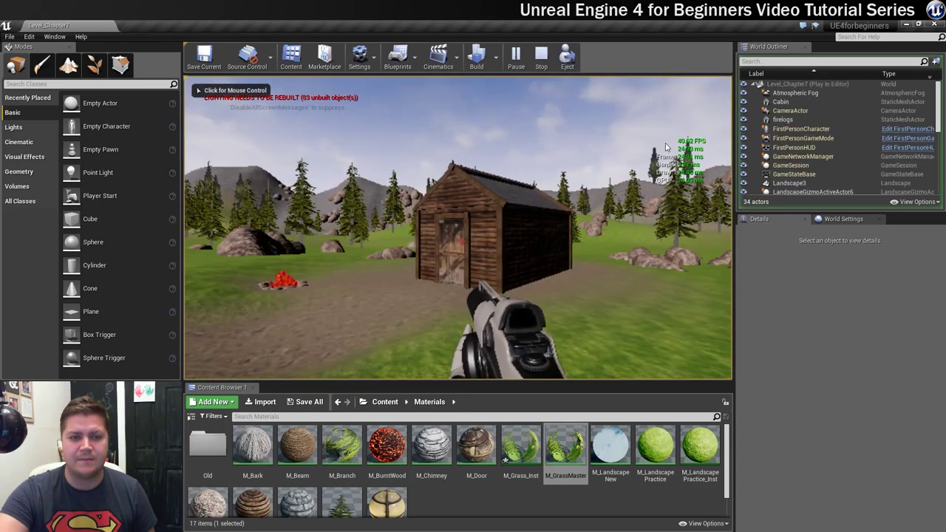
left_click(581, 241)
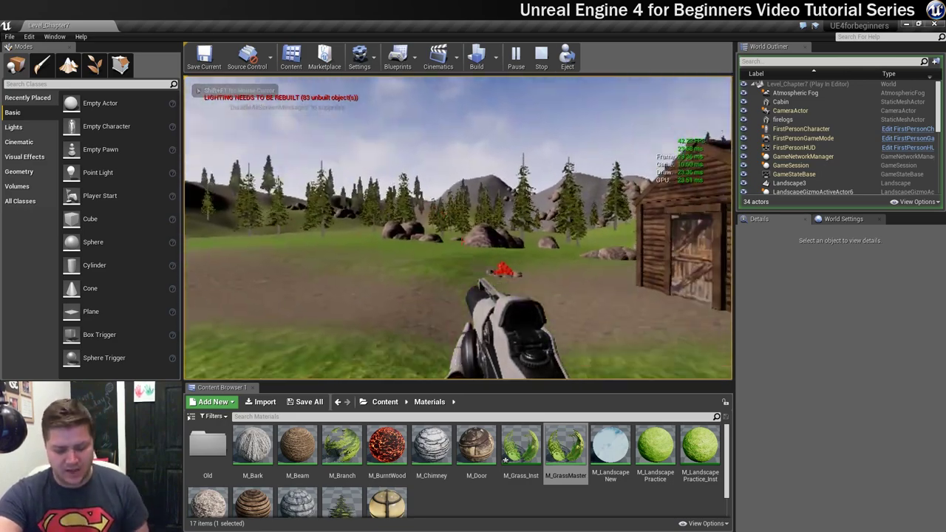
key("w")
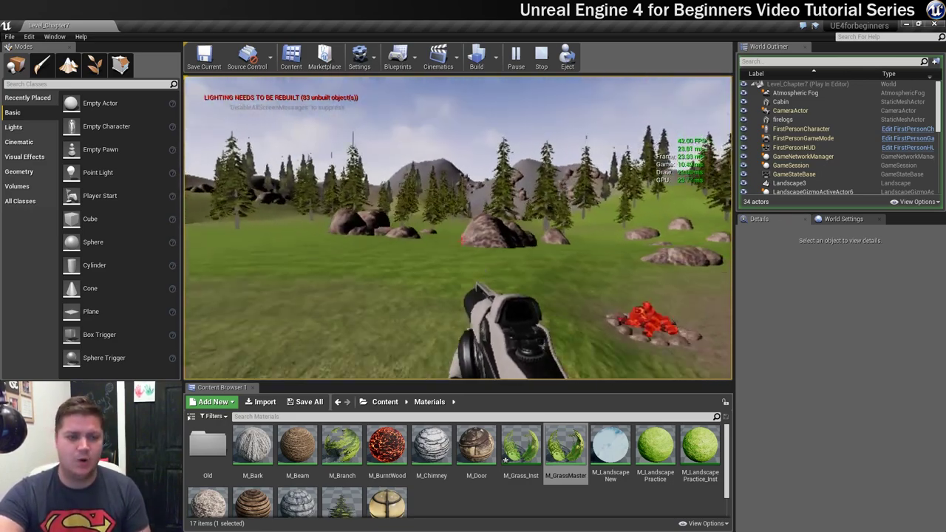
key("w")
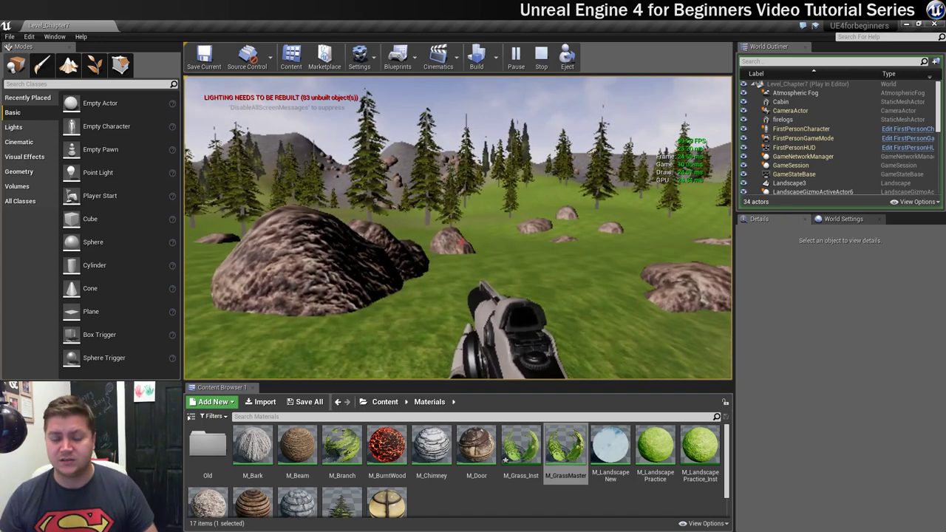
key("Escape")
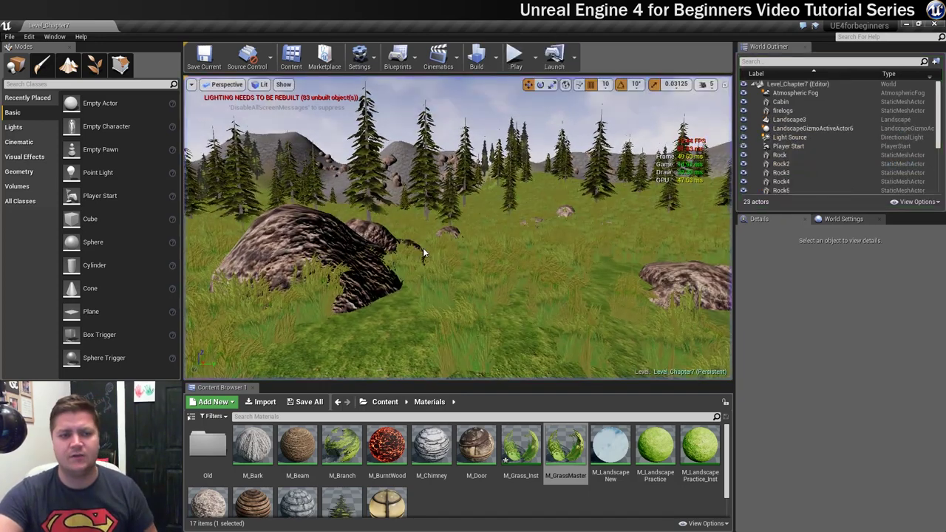
right_click_drag(423, 248, 443, 244)
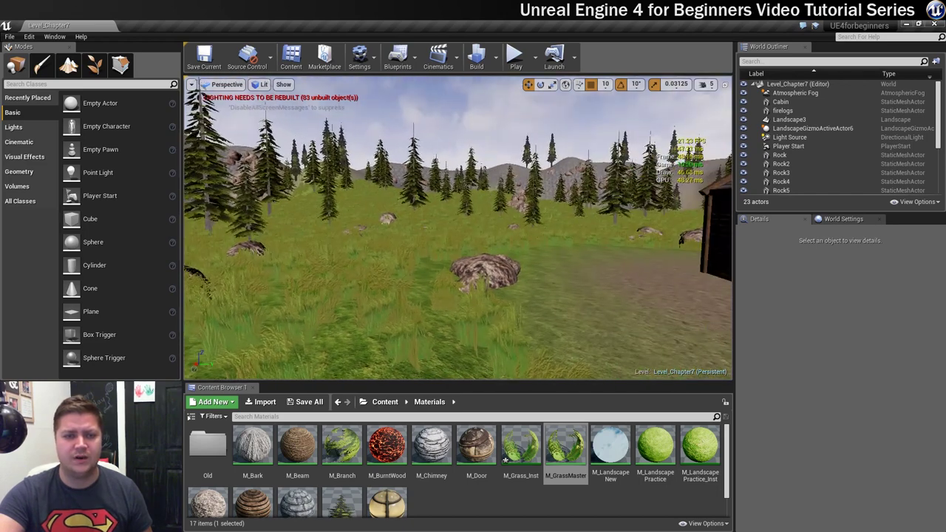
Set the engine scalability to 65% resolution scale, Medium view distance, post processing and shadows, and High foliage
left_click(360, 57)
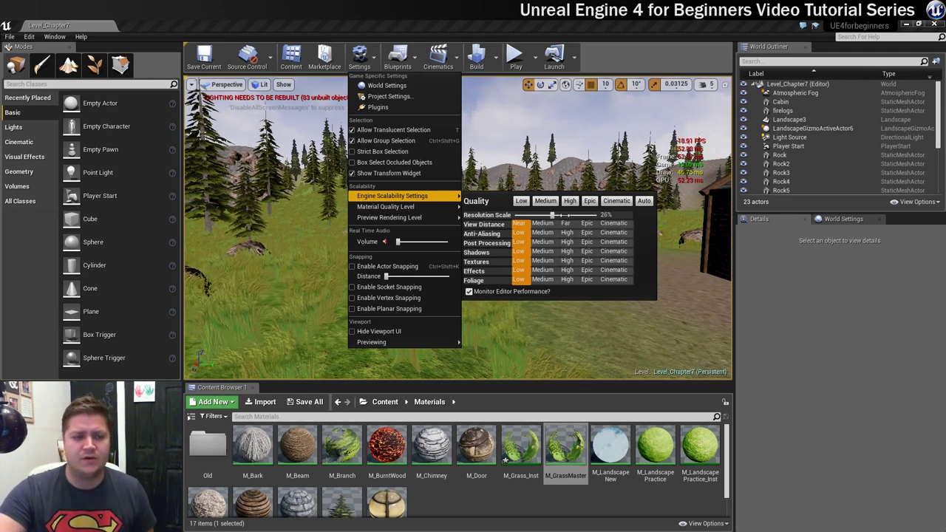
left_click_drag(552, 215, 575, 216)
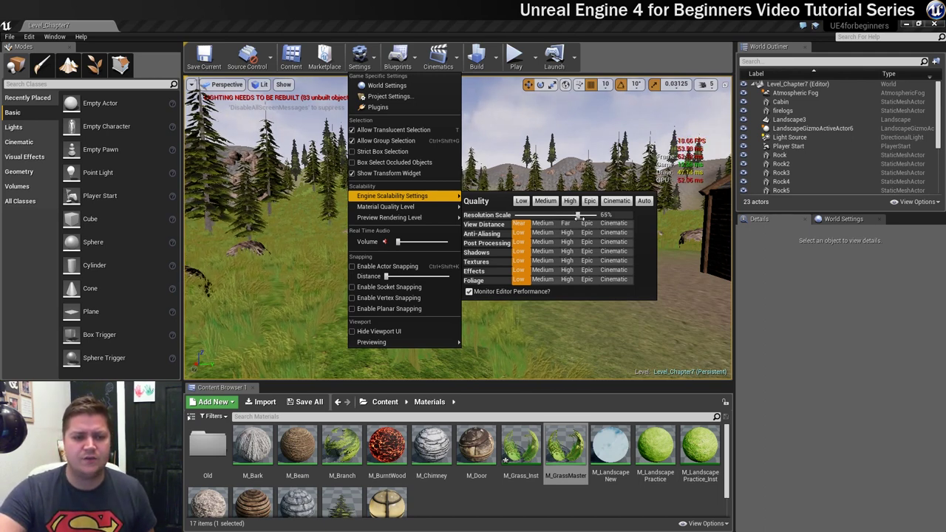
left_click(541, 226)
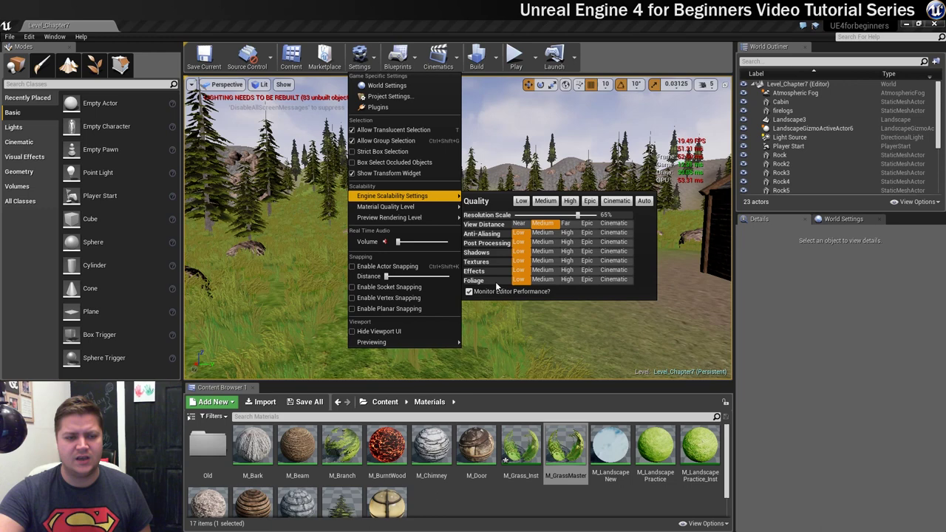
left_click(567, 279)
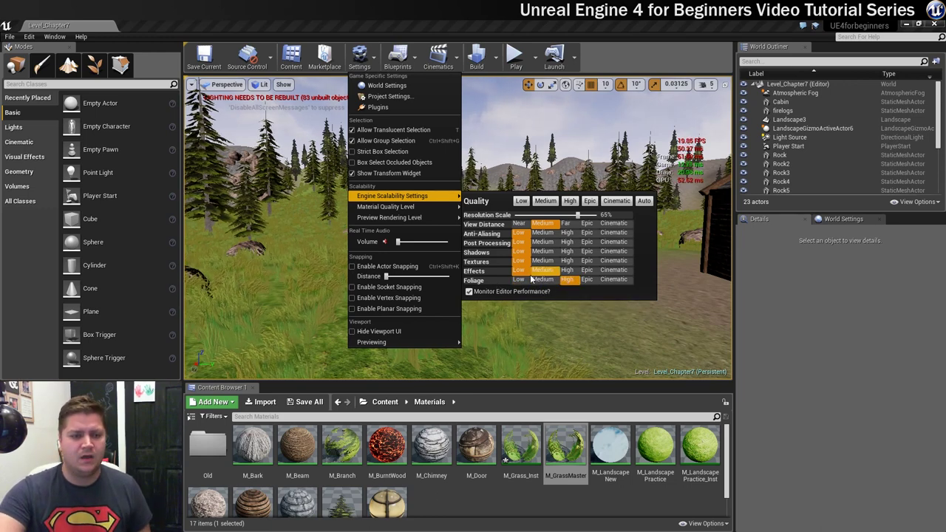
left_click(542, 252)
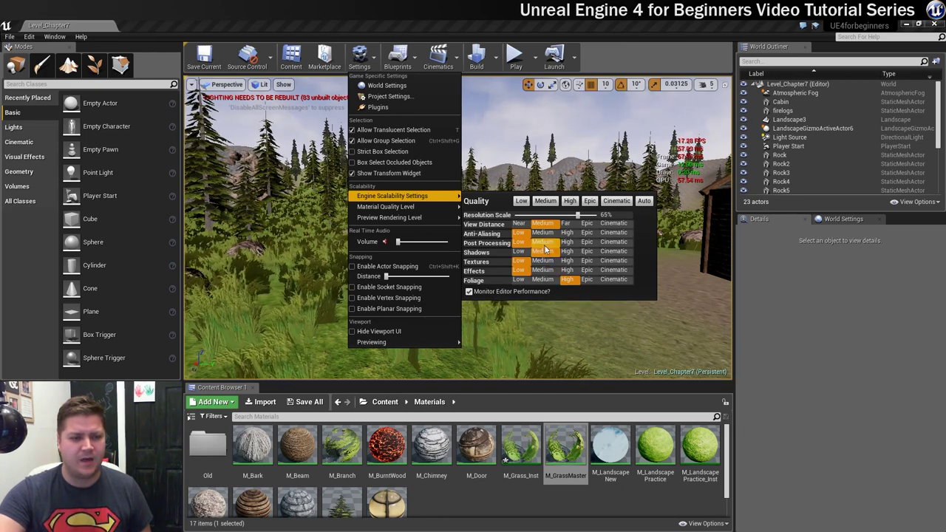
left_click(537, 247)
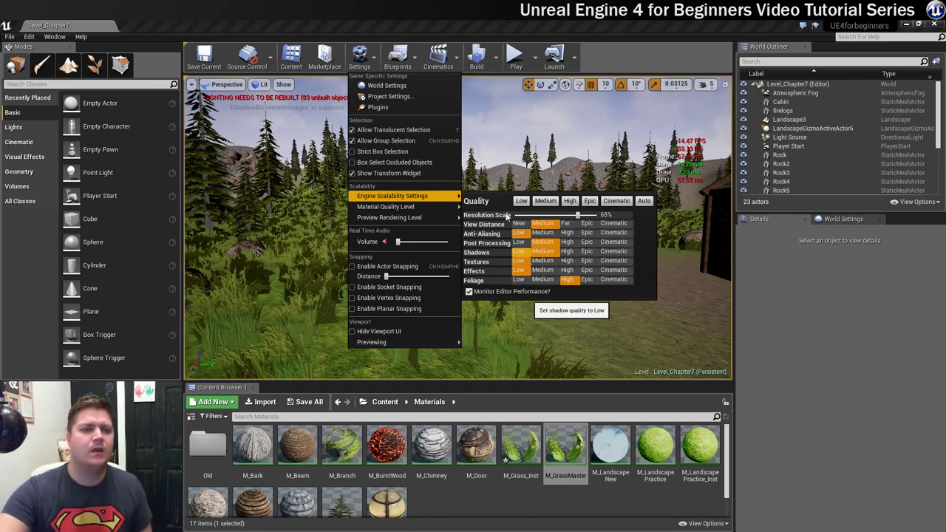
left_click(490, 67)
right_click_drag(598, 144, 691, 150)
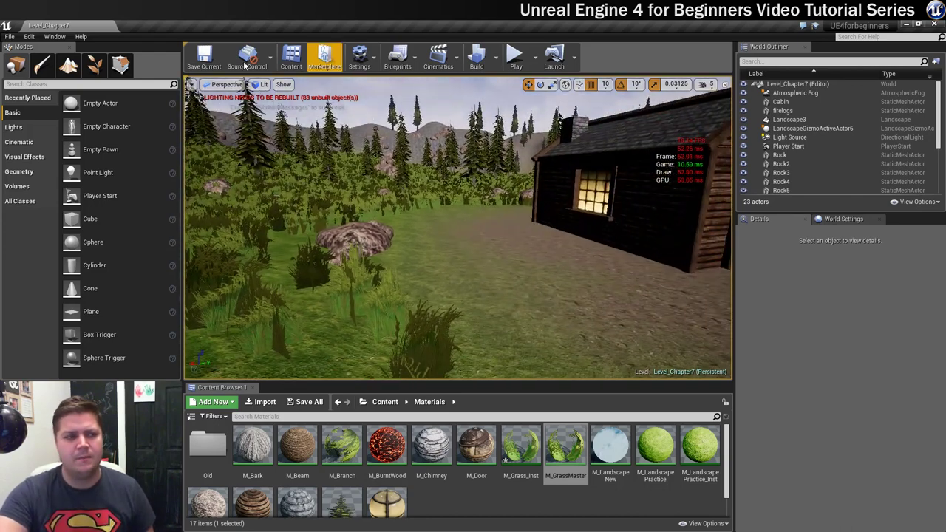
Turn off the statistics display in the editor viewport
left_click(191, 84)
left_click(214, 104)
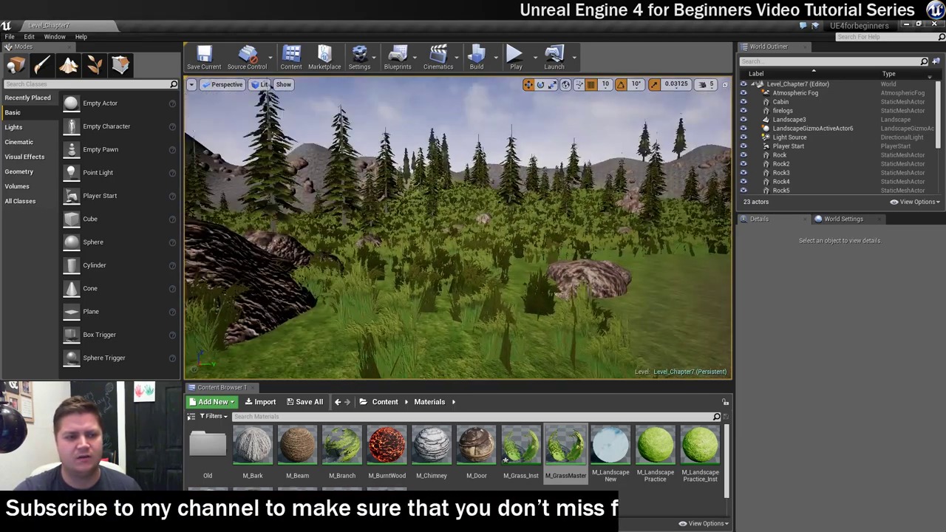
right_click_drag(428, 161, 429, 161)
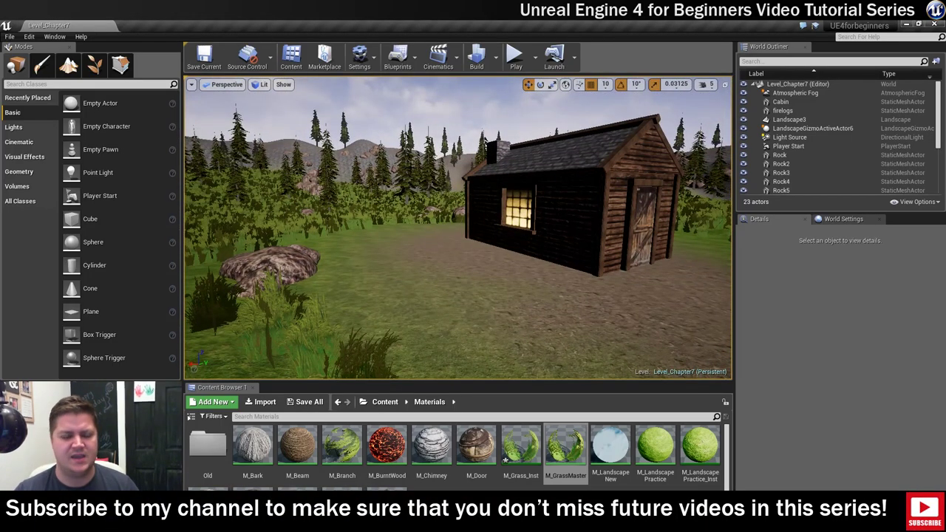
left_click(191, 84)
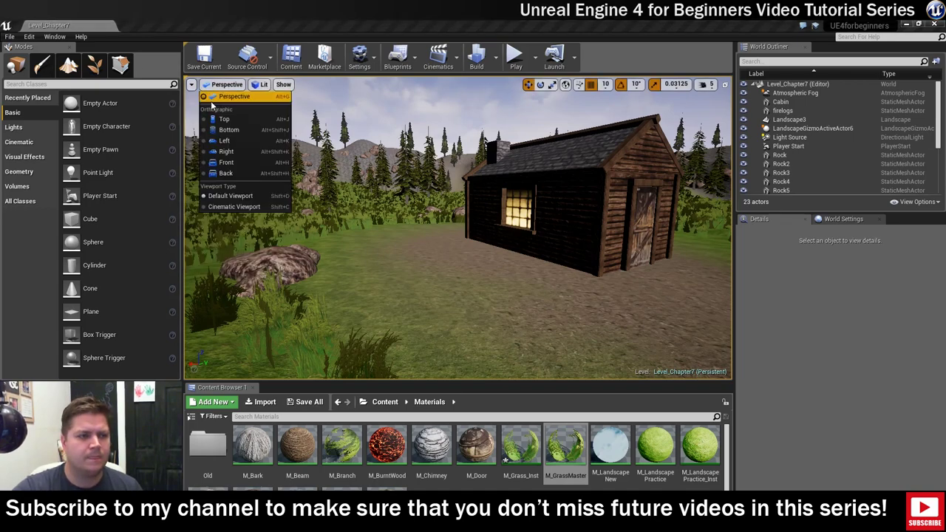
left_click(198, 106)
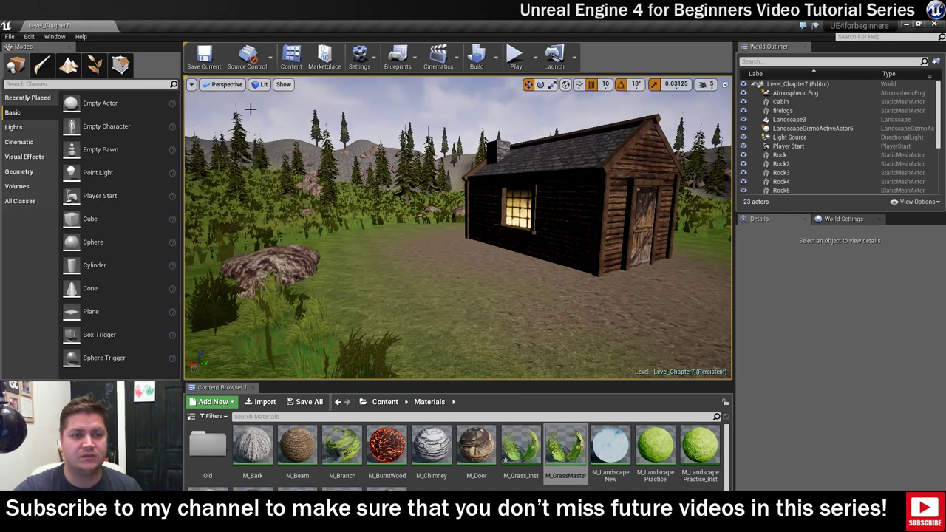
Play-test the level by walking through the grass to check the framerate and foliage, and end the session
left_click(512, 55)
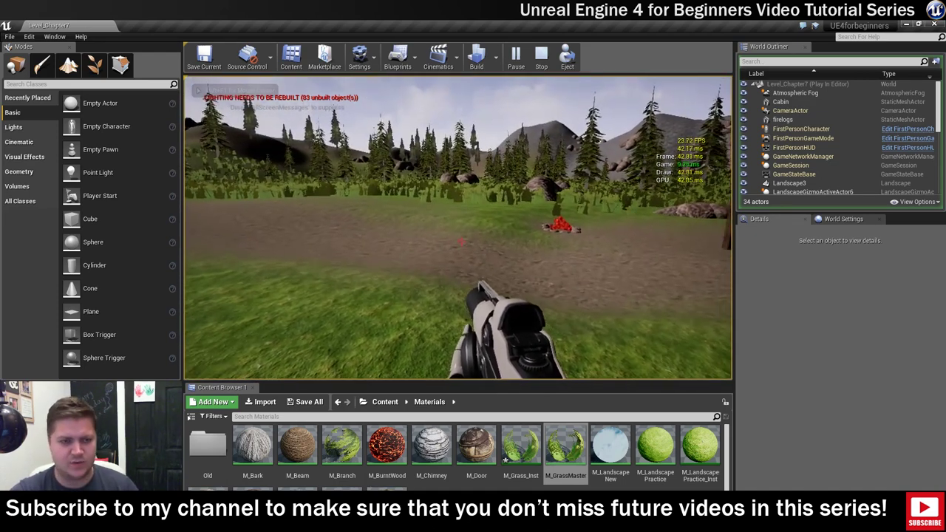
key("w")
key("w")
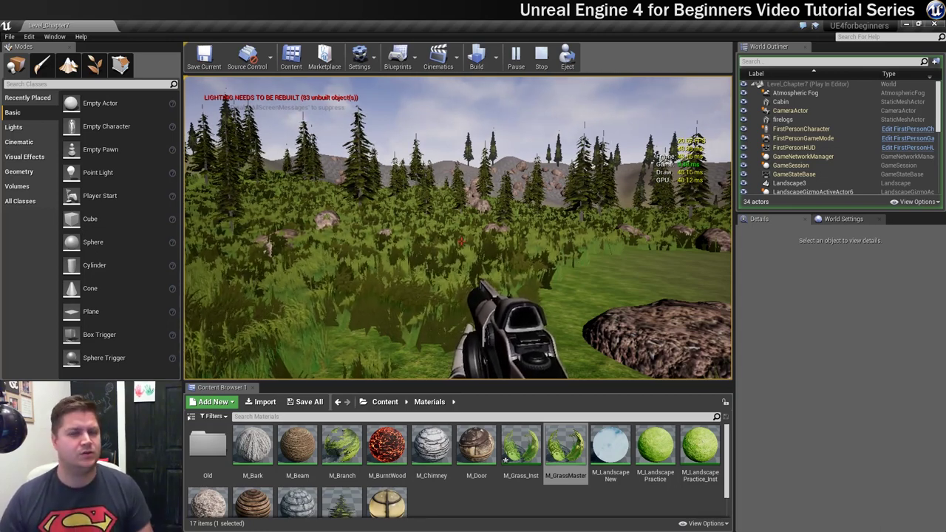
key("Escape")
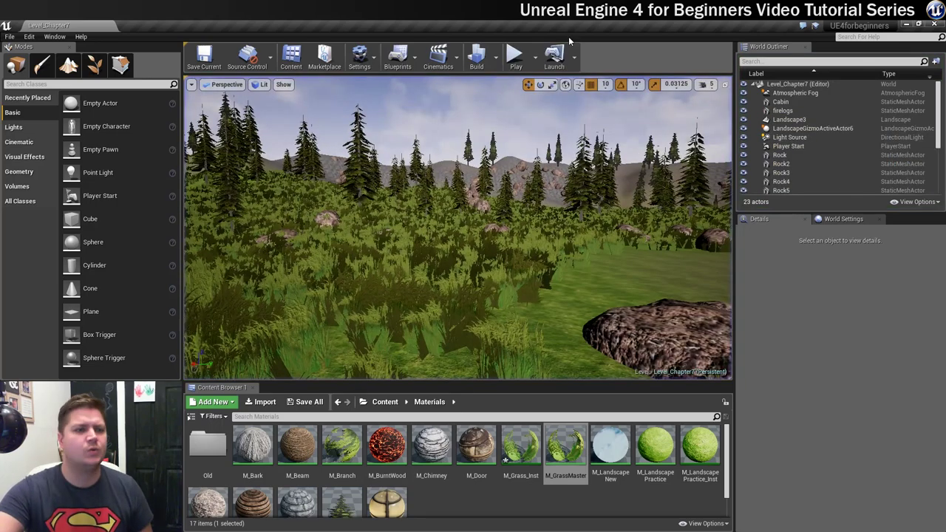
Review the individual quality levels in the engine scalability settings, including the foliage options
left_click(359, 58)
mouse_move(427, 209)
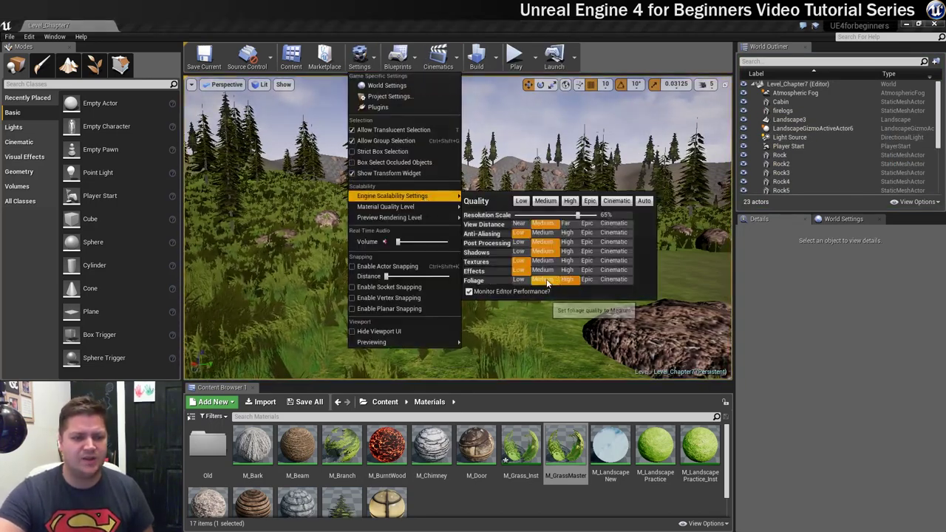
left_click(483, 26)
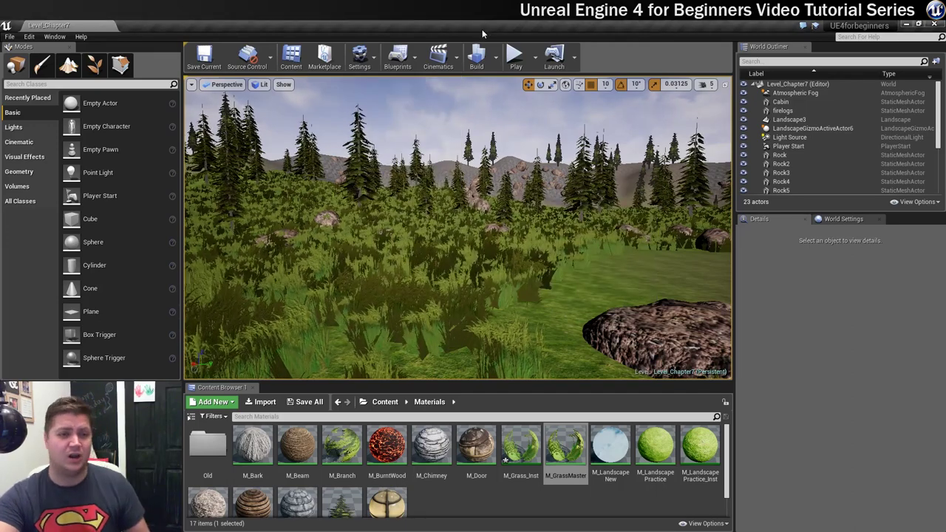
Play-test the level around the cabin and campfire to check the framerate and grass with the current scalability settings, and end the session
left_click(515, 57)
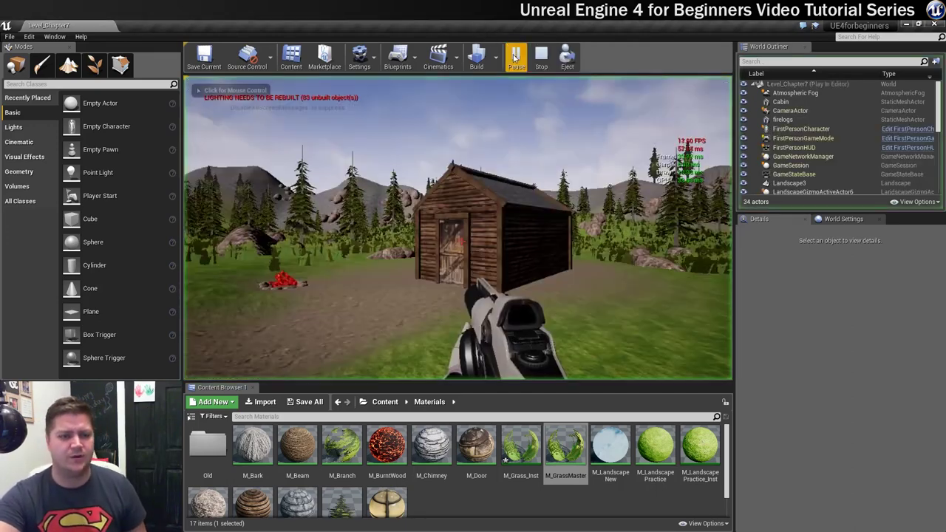
left_click(458, 222)
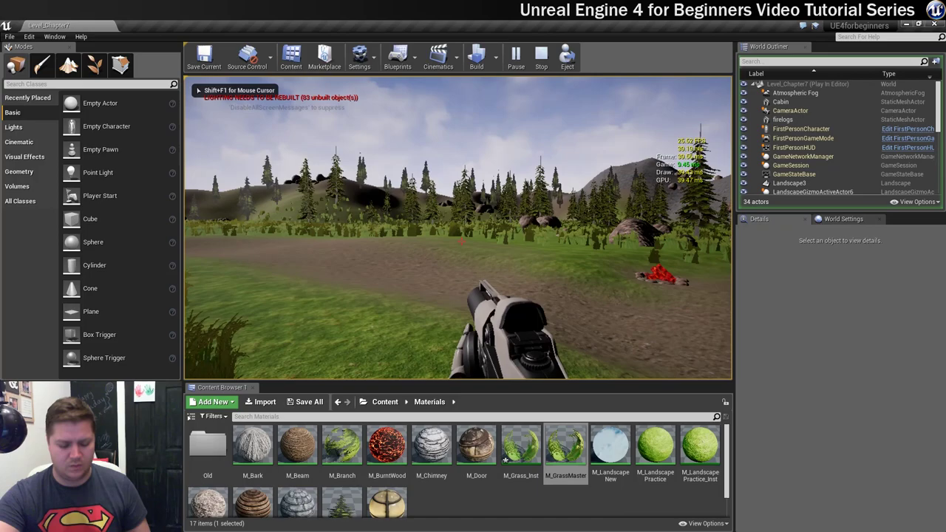
key("w")
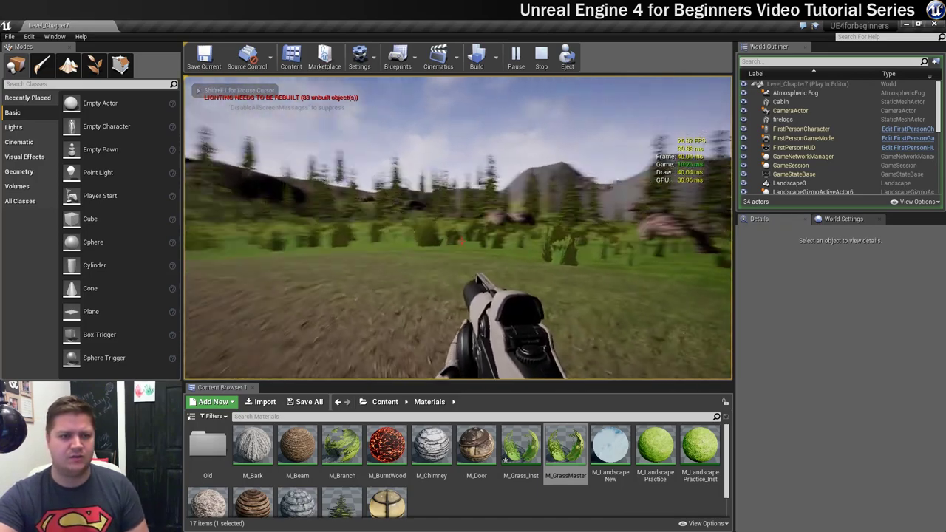
key("w")
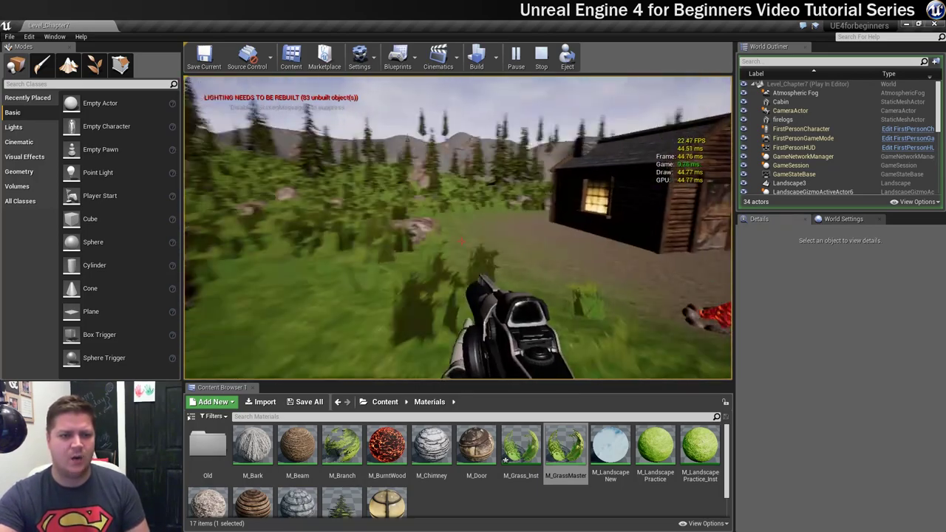
key("s")
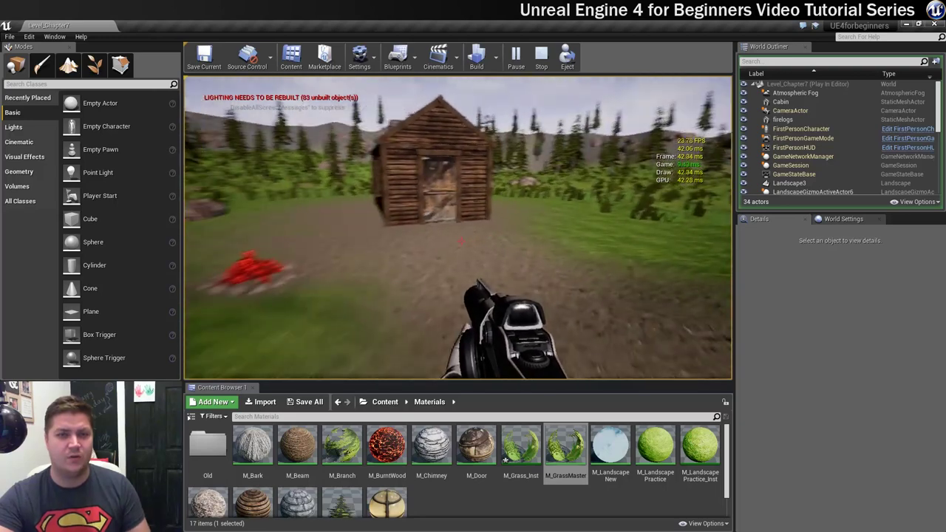
key("Escape")
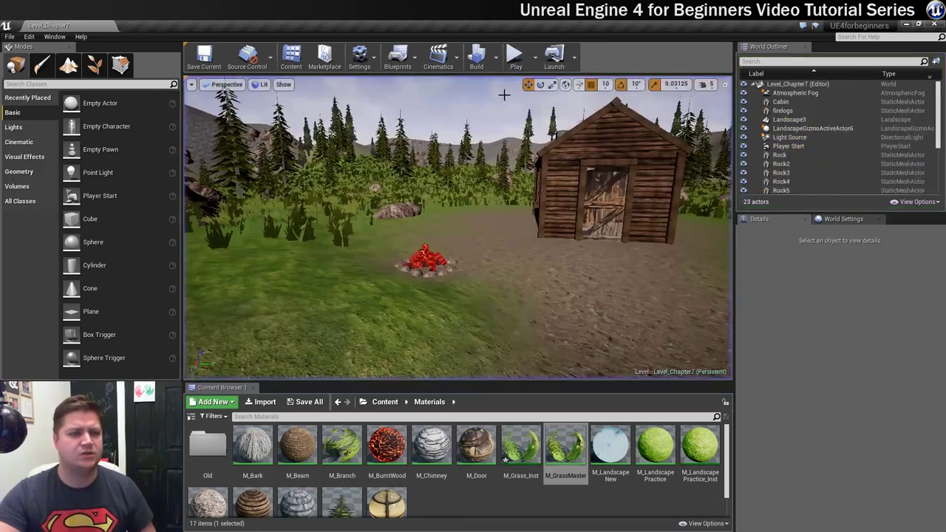
Check the current engine scalability settings, close them and start another play session of the level
left_click(369, 58)
mouse_move(399, 196)
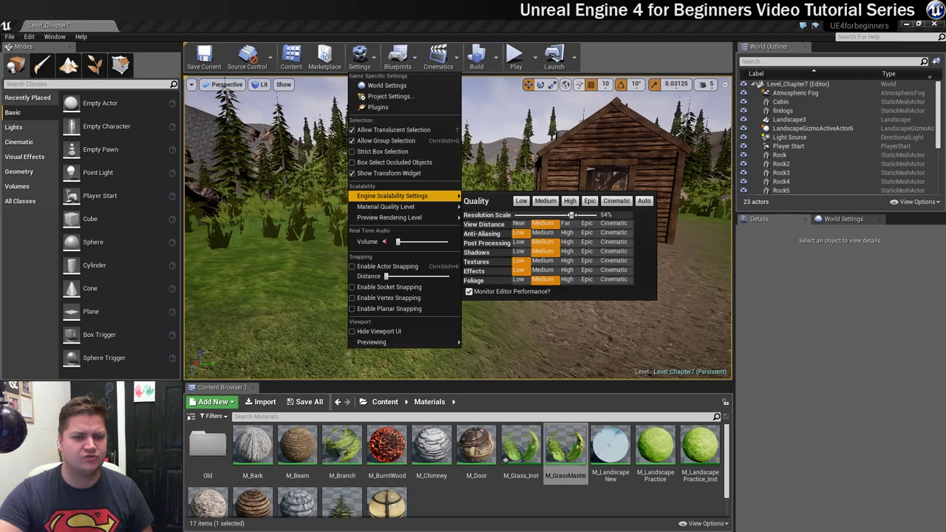
left_click(519, 26)
left_click(513, 59)
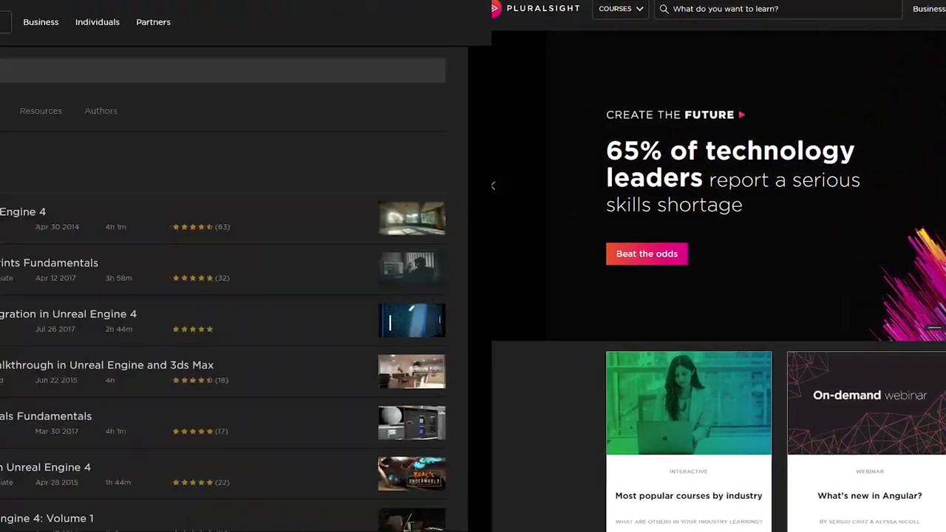
Browse the Pluralsight course results for "unreal engine 4" down to the end of the course list
scroll(518, 296, "down", 2)
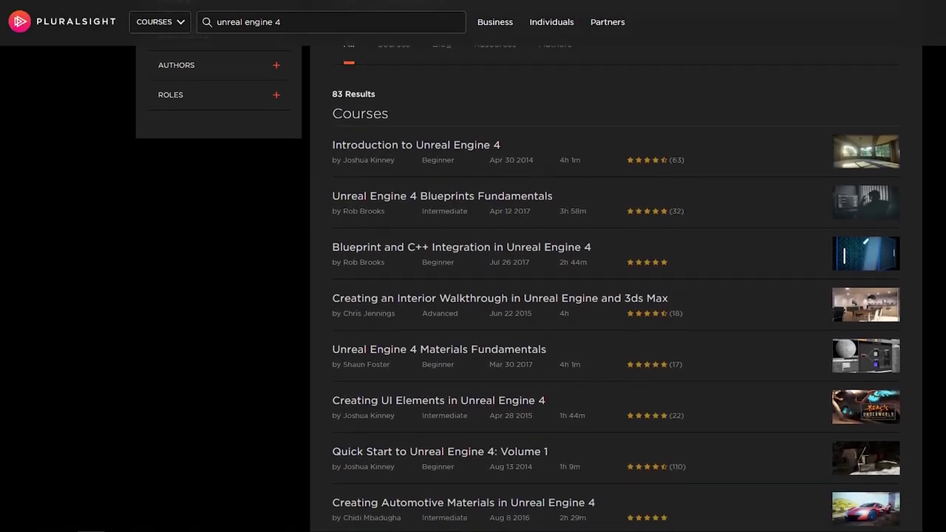
scroll(517, 295, "down", 2)
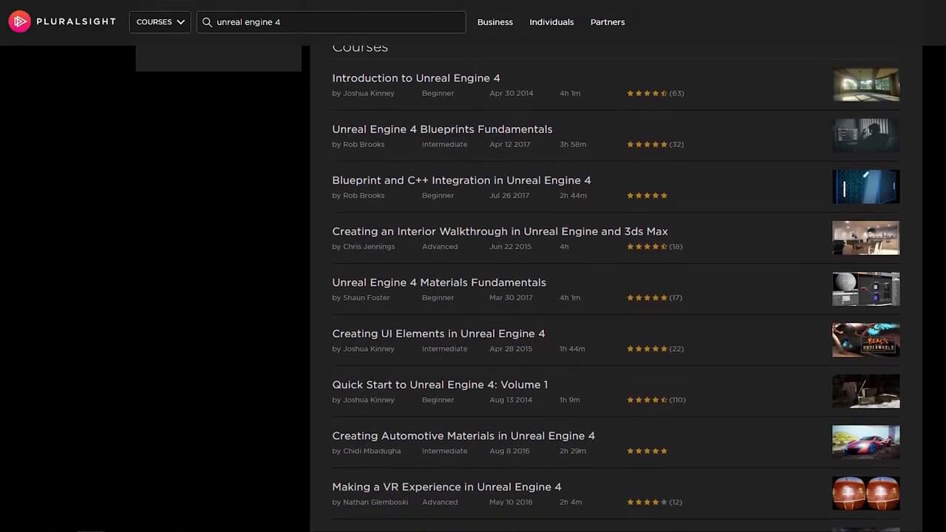
scroll(517, 296, "down", 2)
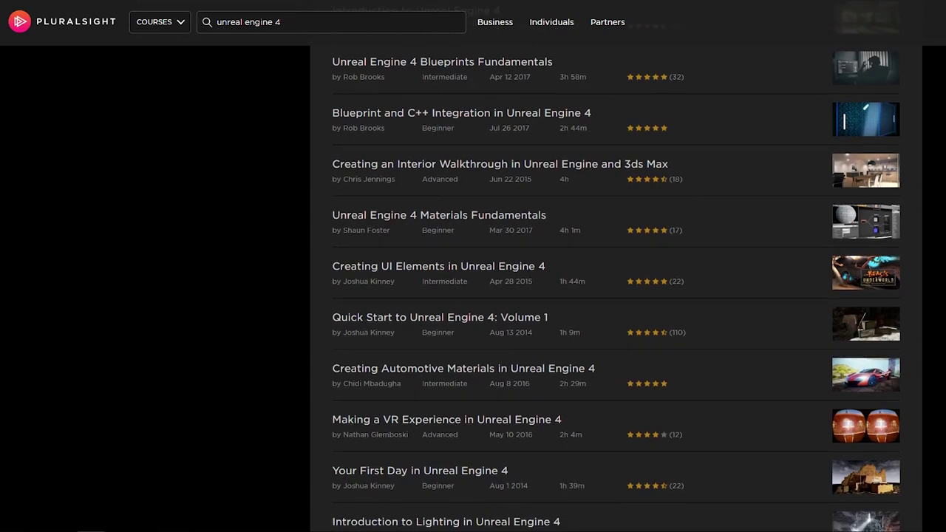
scroll(518, 296, "down", 2)
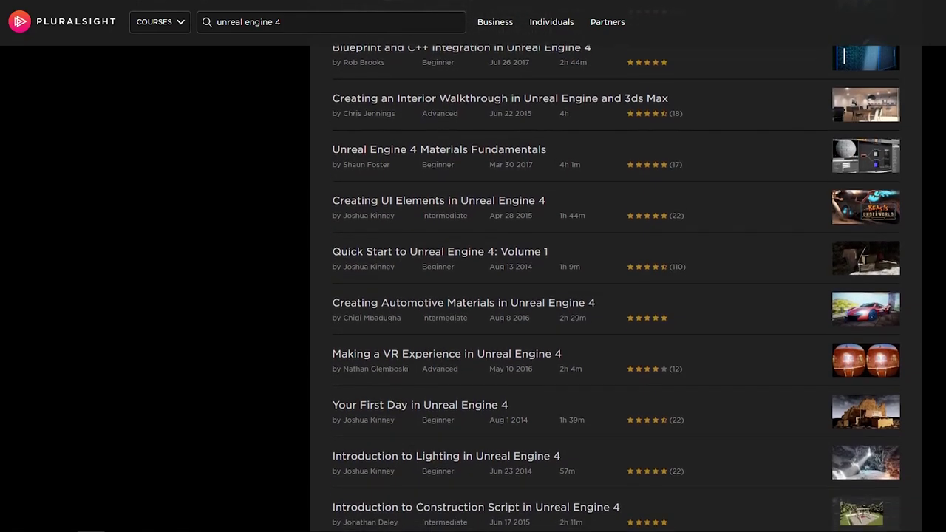
scroll(517, 295, "down", 2)
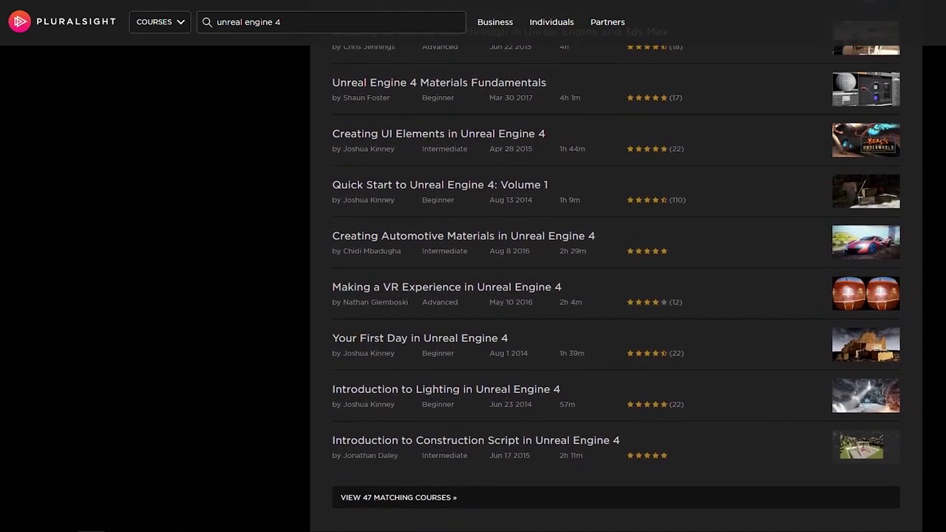
scroll(616, 296, "down", 1)
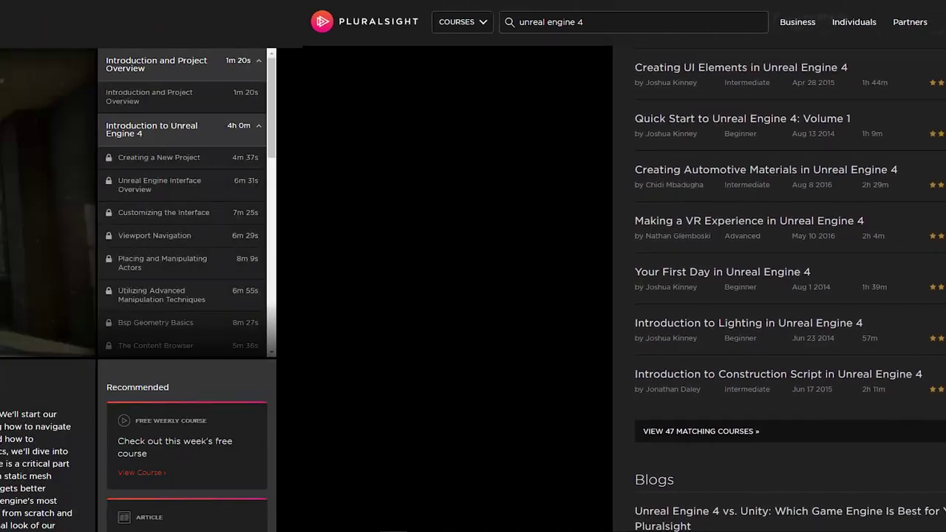